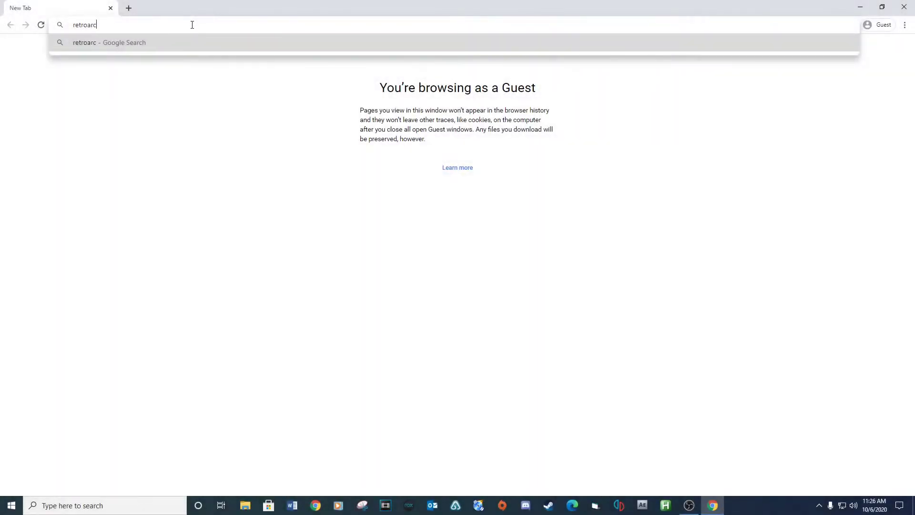
Find the RetroArch download page and download the 64-bit installer for Windows 10 / 8 / 7
type("h")
key("Return")
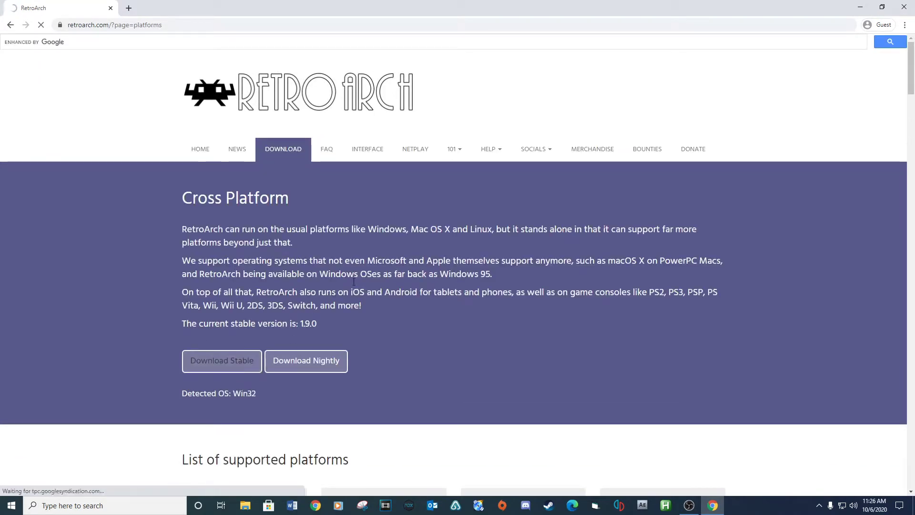
scroll(424, 330, "down", 2)
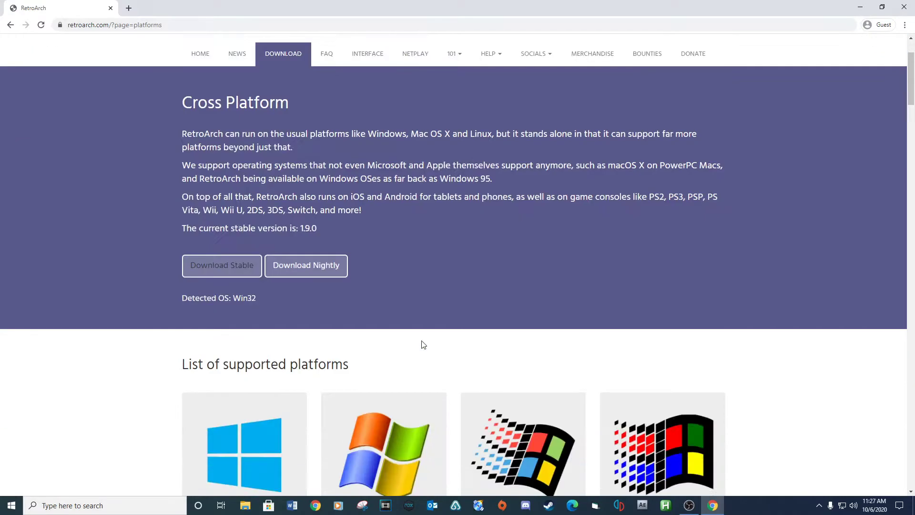
scroll(424, 344, "down", 5)
left_click(235, 306)
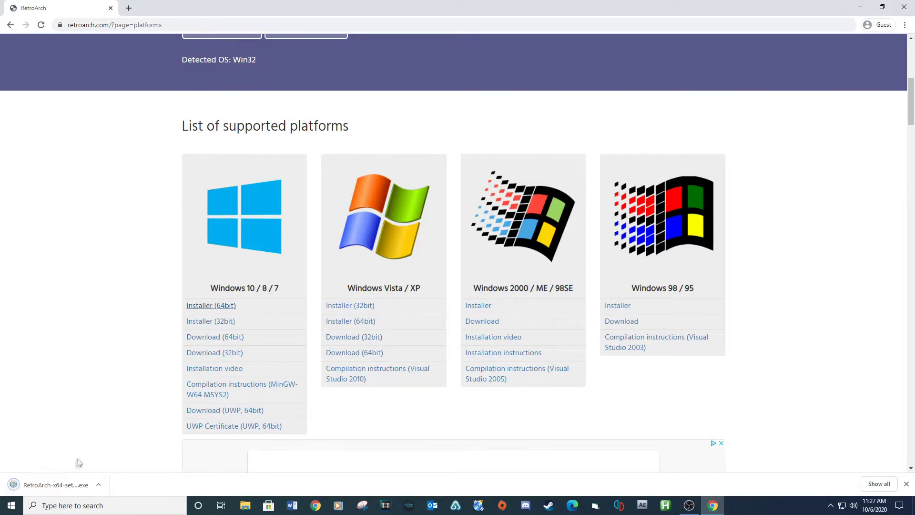
Install RetroArch 1.9.0 with the license accepted and the default components, and launch it when setup finishes
left_click(67, 483)
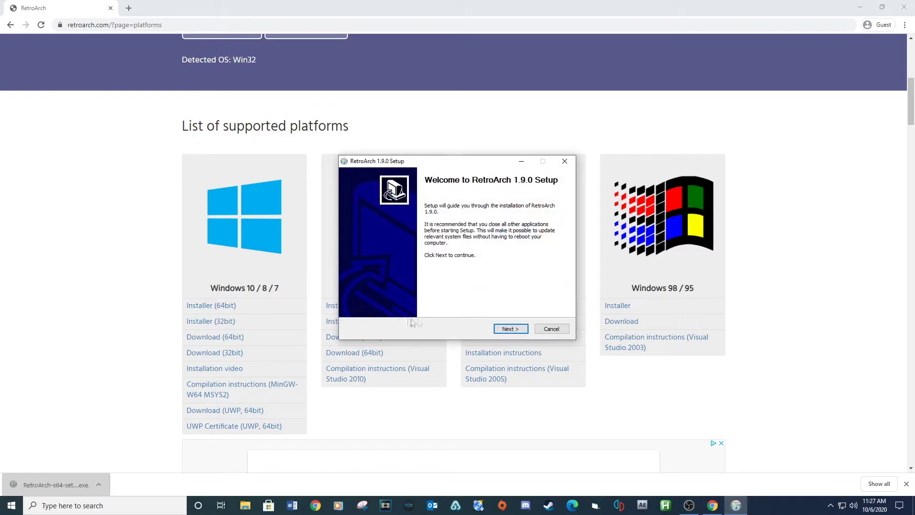
left_click(511, 329)
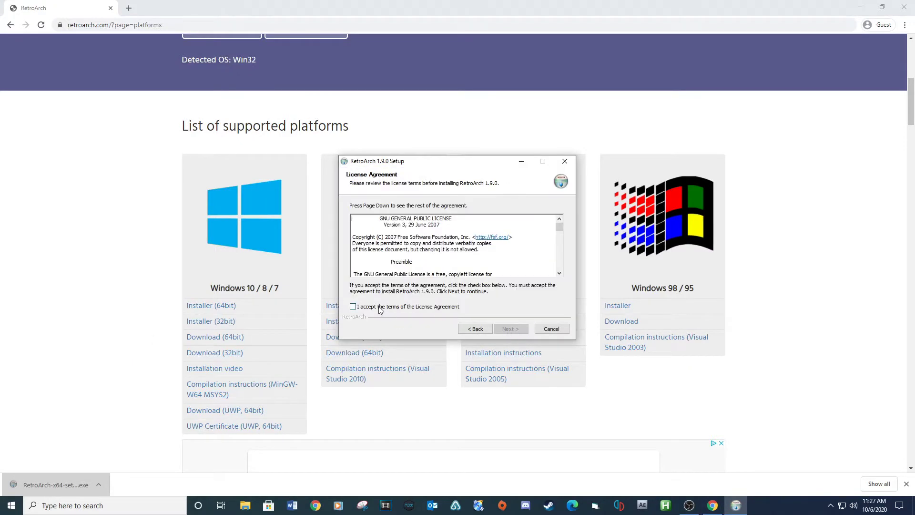
left_click(381, 308)
left_click(511, 330)
left_click(510, 330)
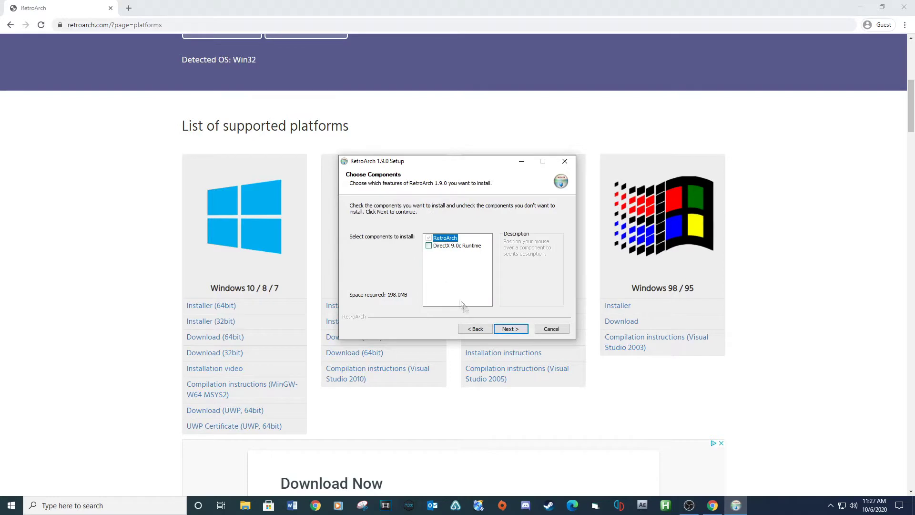
left_click(509, 331)
left_click(509, 330)
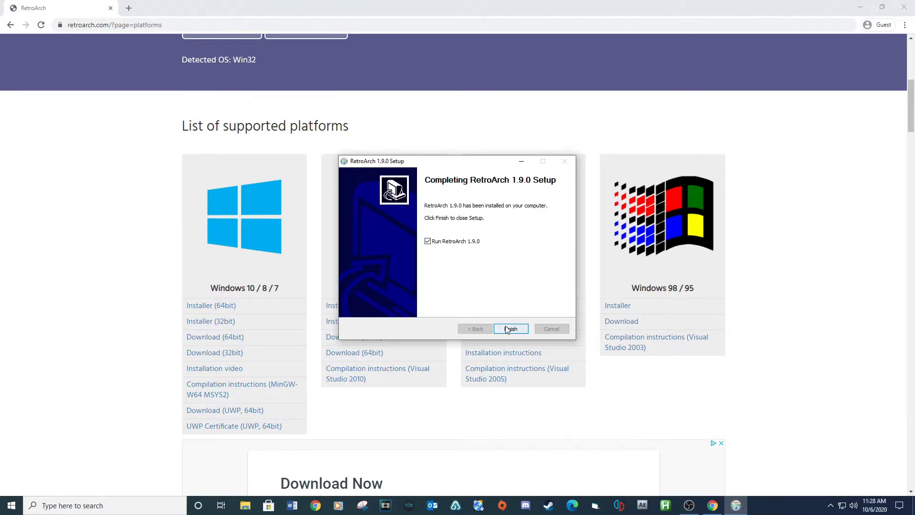
left_click(509, 329)
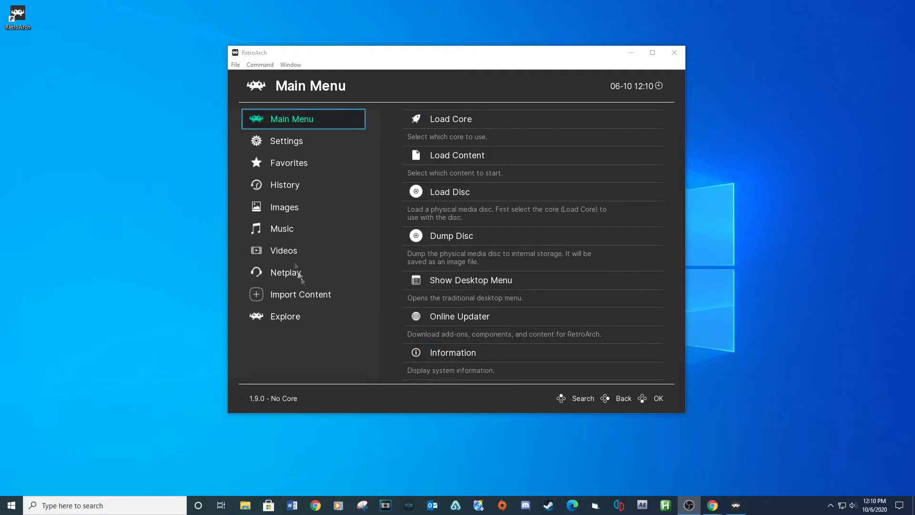
Download the Arcade (MAME 2003) core in RetroArch and return to the main menu
left_click(431, 120)
left_click(386, 139)
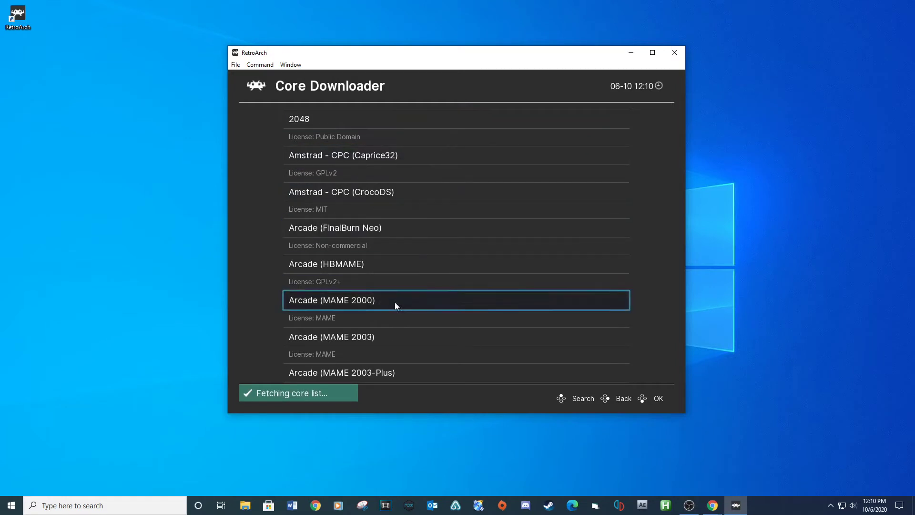
left_click(386, 338)
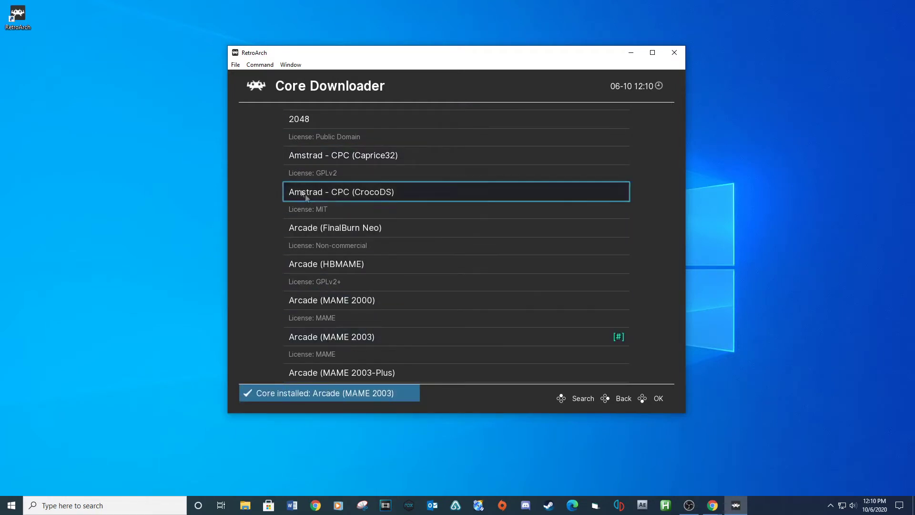
key("BackSpace")
key("BackSpace")
left_click(264, 118)
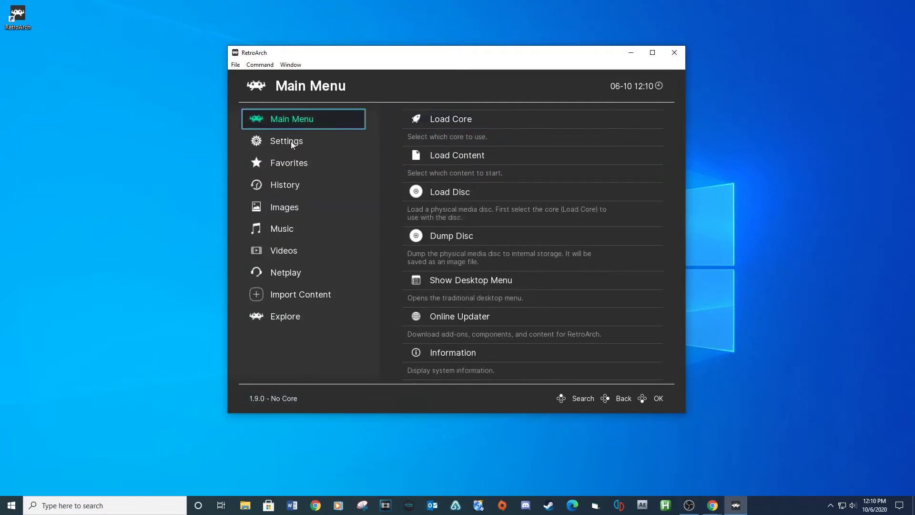
Open the Port 1 Controls in the input settings and select the B Button (Down) binding
left_click(297, 150)
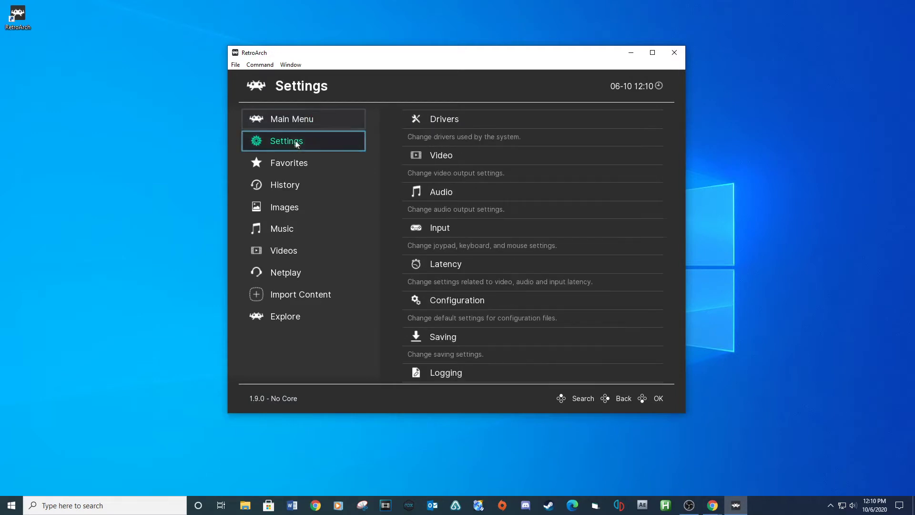
left_click(441, 228)
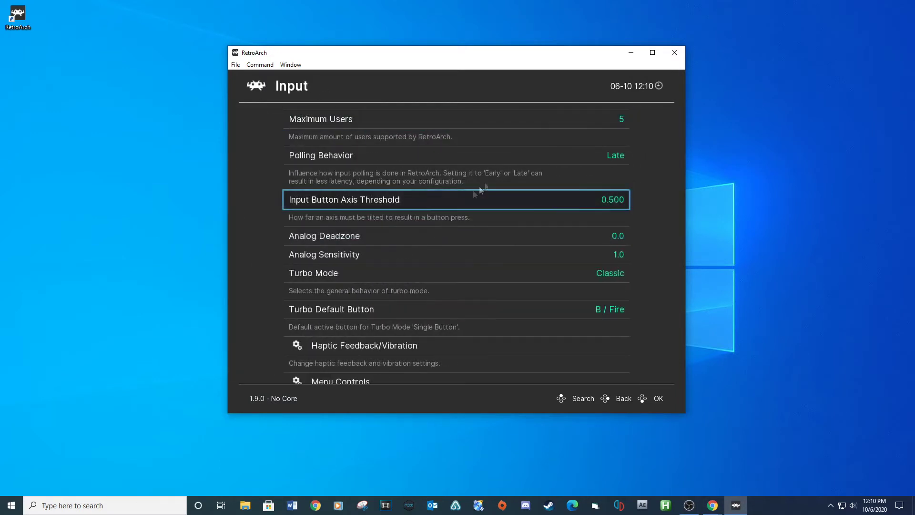
scroll(448, 238, "down", 5)
left_click(425, 239)
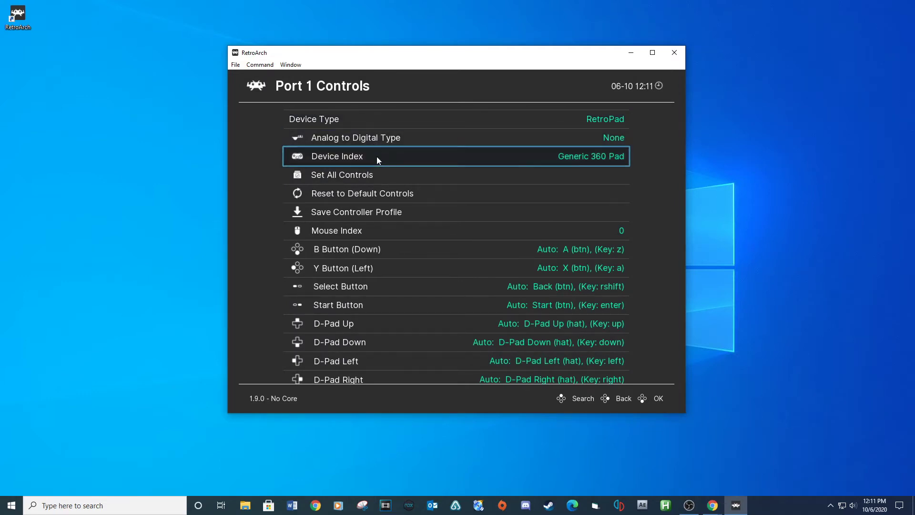
left_click(391, 254)
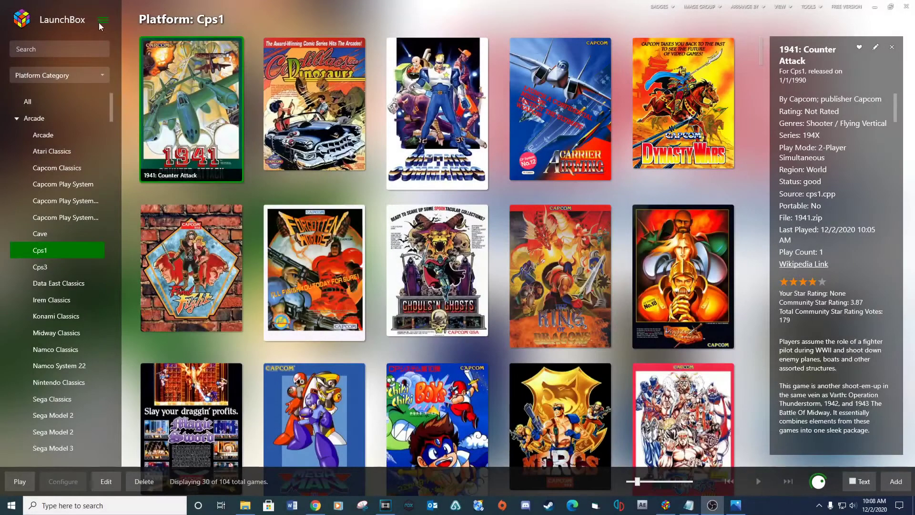
Switch to LaunchBox and start importing ROM files, continuing past the wizard's welcome page
left_click(102, 21)
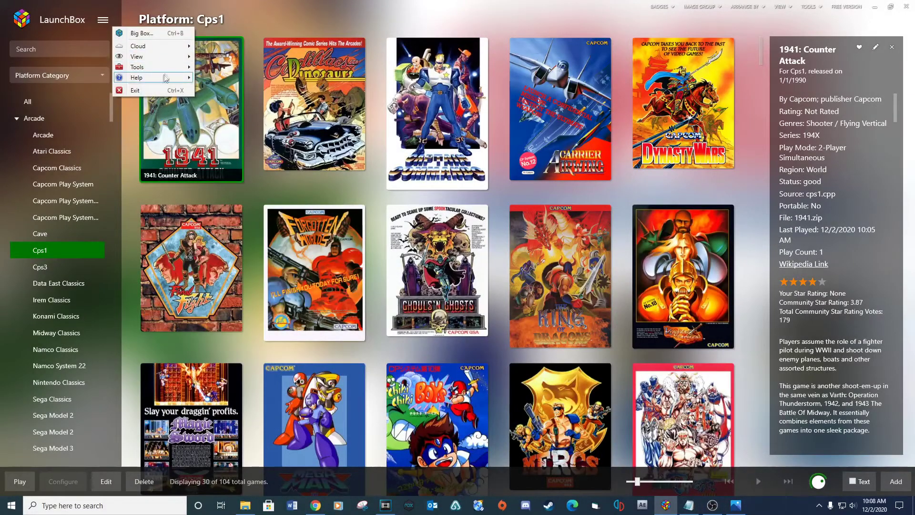
mouse_move(173, 73)
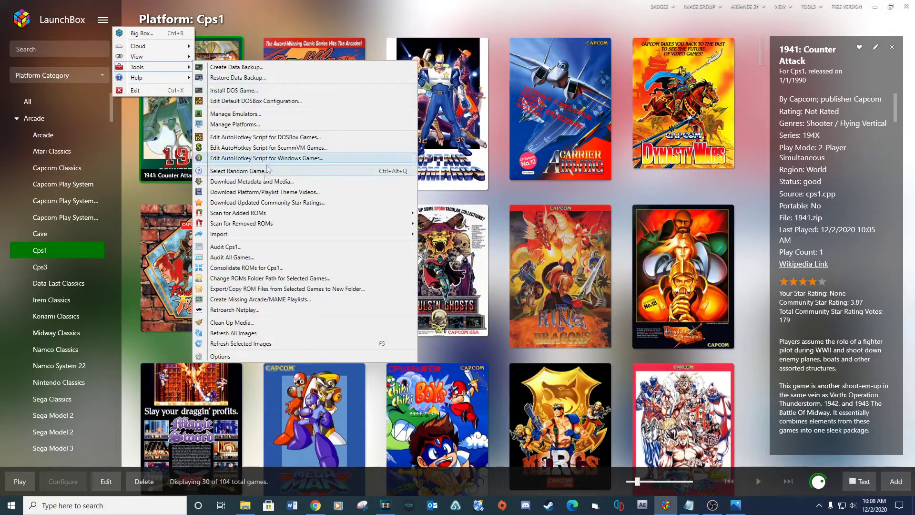
mouse_move(329, 238)
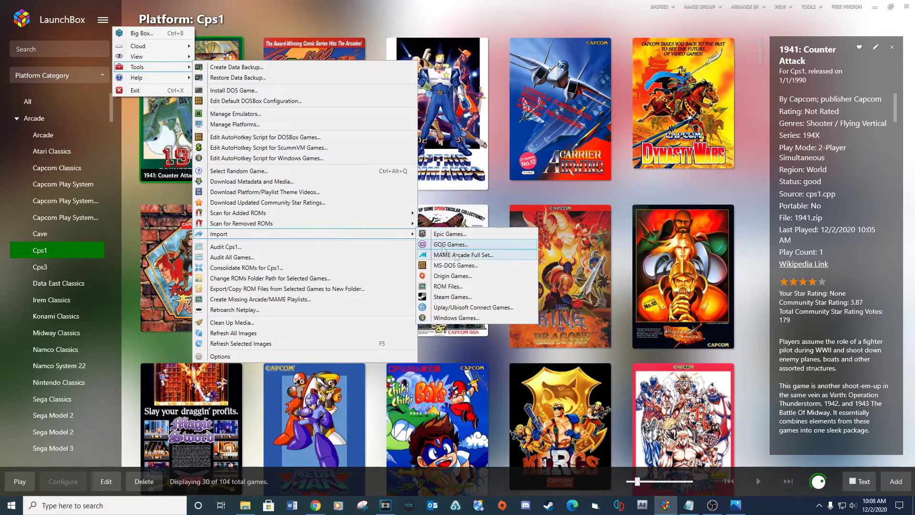
left_click(475, 287)
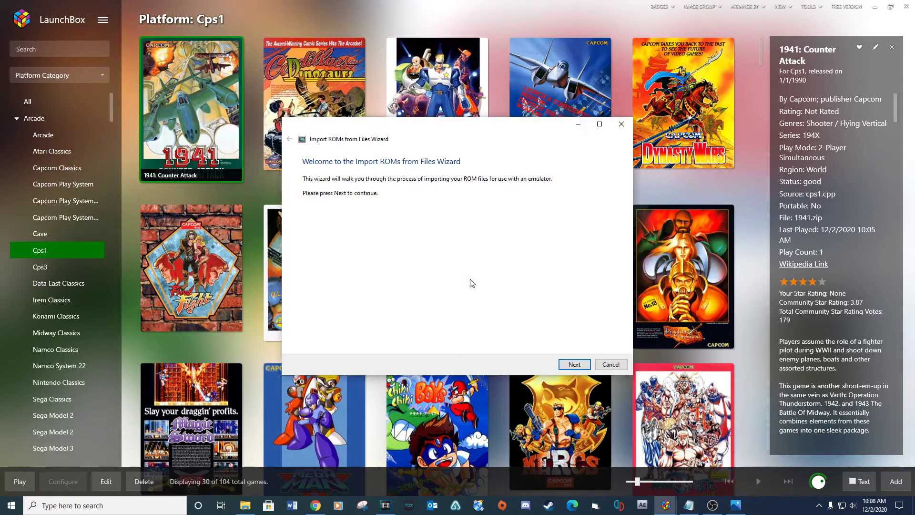
left_click(571, 370)
Add all zip files from the CPS2 folder inside cps roms on the Desktop to the import
left_click(363, 341)
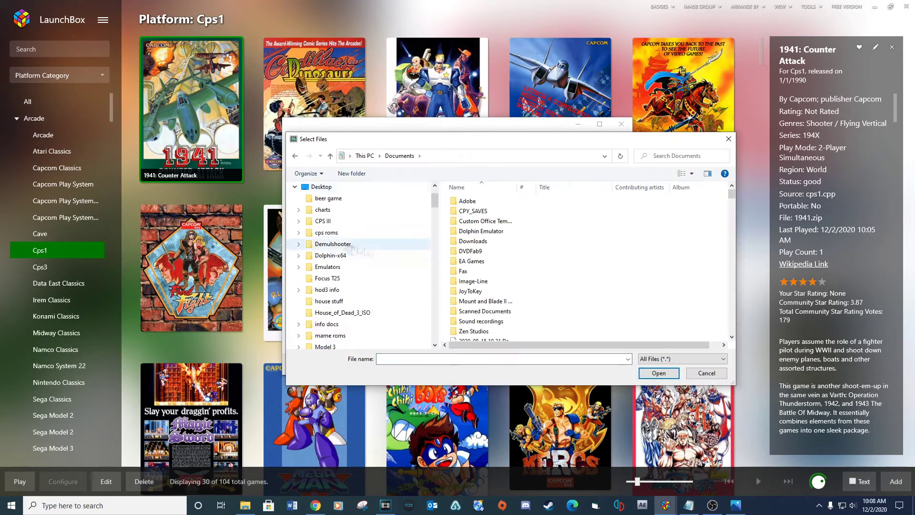
left_click(334, 277)
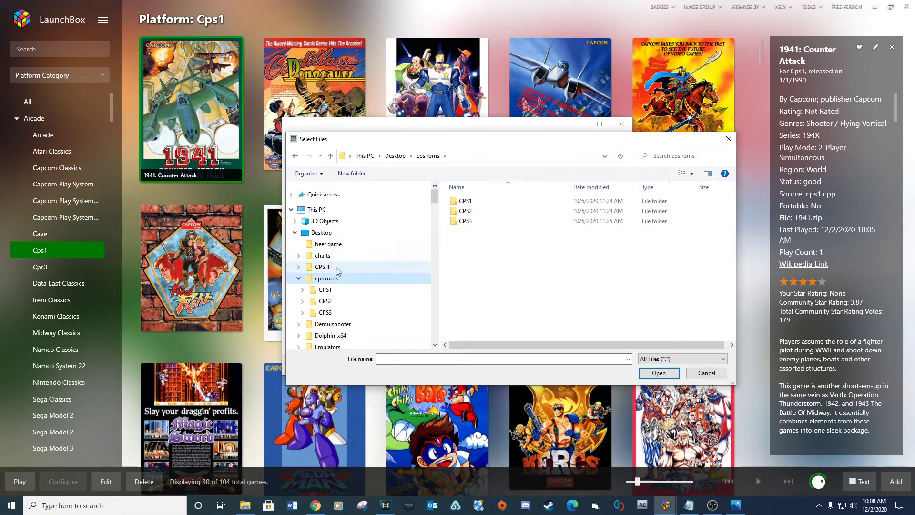
left_click(325, 301)
left_click(468, 202)
key("ctrl+a")
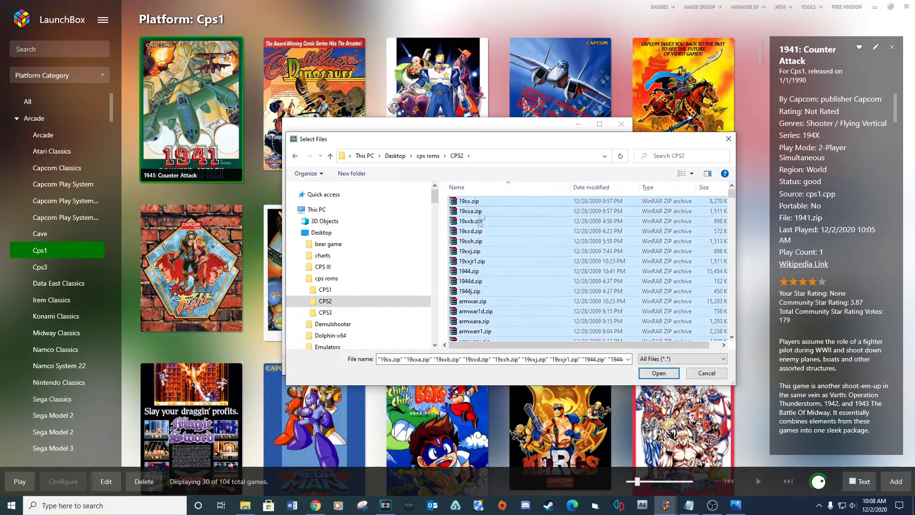
left_click(658, 373)
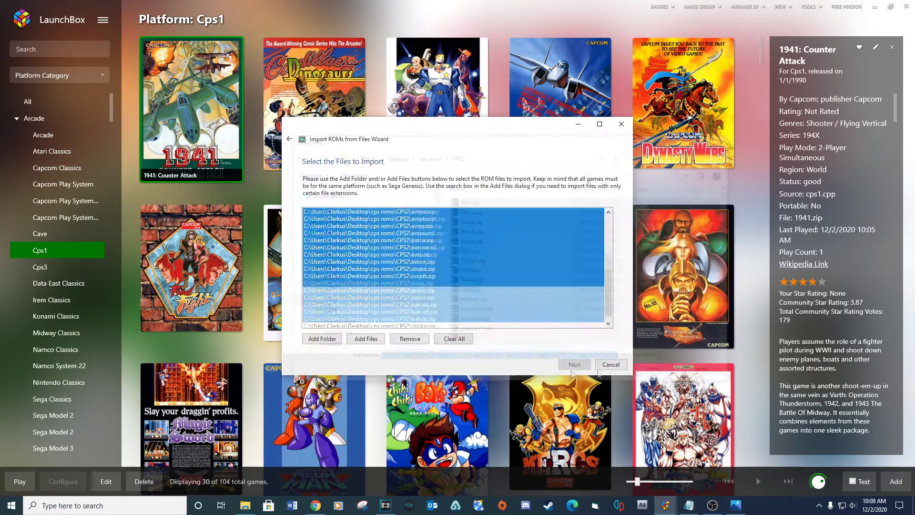
left_click(574, 364)
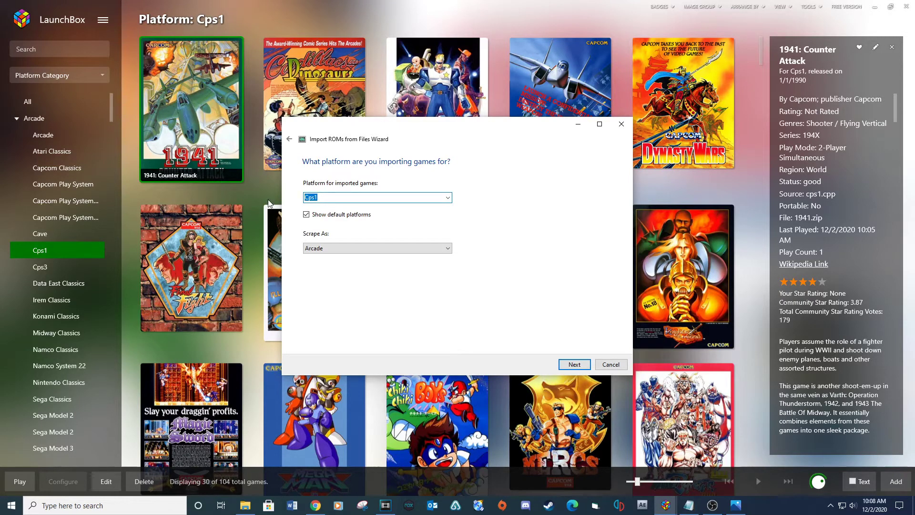
Set the platform for the imported games to Cps2 and add a new emulator named Cps2
type("Cp")
left_click(573, 366)
left_click(321, 216)
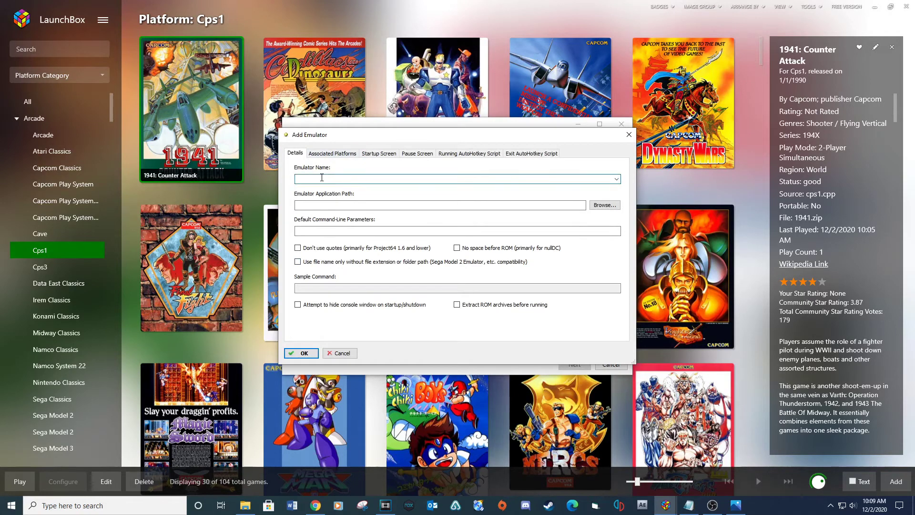
type("Cps2")
Set the emulator's application path to retroarch.exe in the user's AppData\Roaming\RetroArch folder
left_click(605, 205)
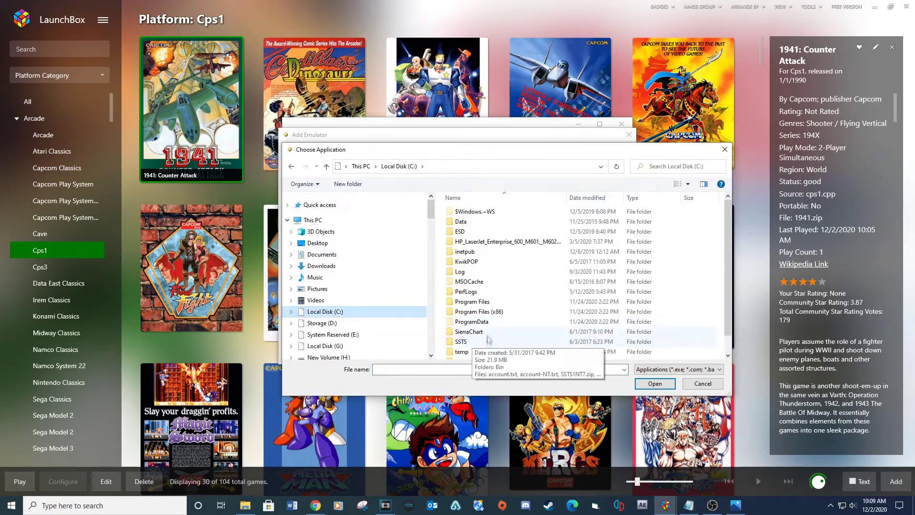
scroll(489, 340, "down", 1)
double_click(480, 344)
double_click(463, 211)
double_click(465, 272)
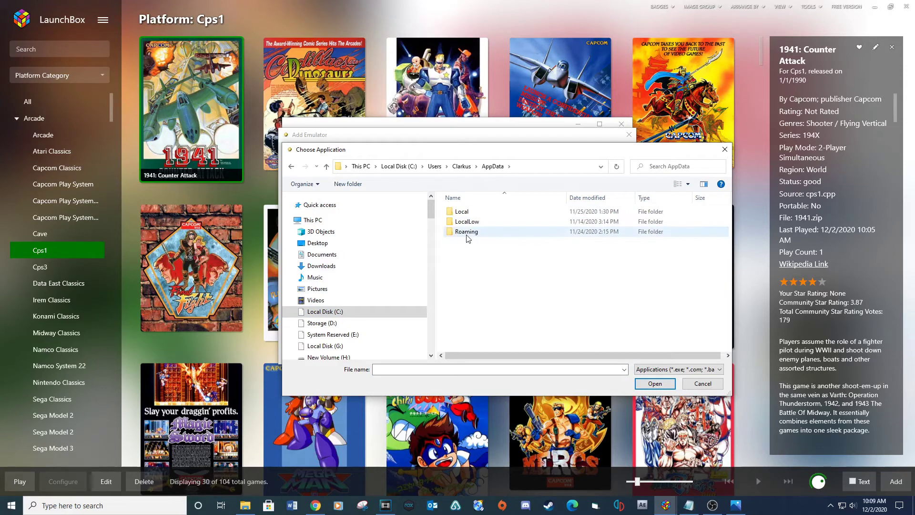
double_click(466, 232)
scroll(498, 307, "down", 10)
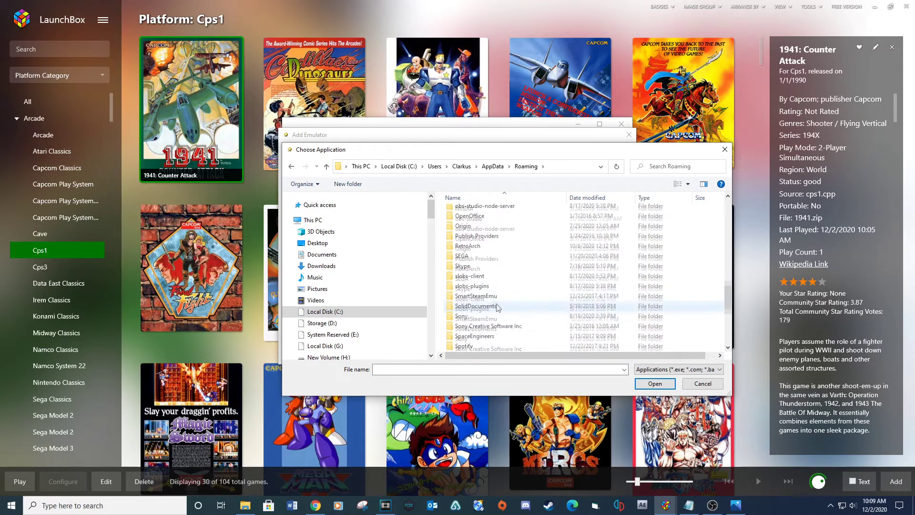
double_click(468, 246)
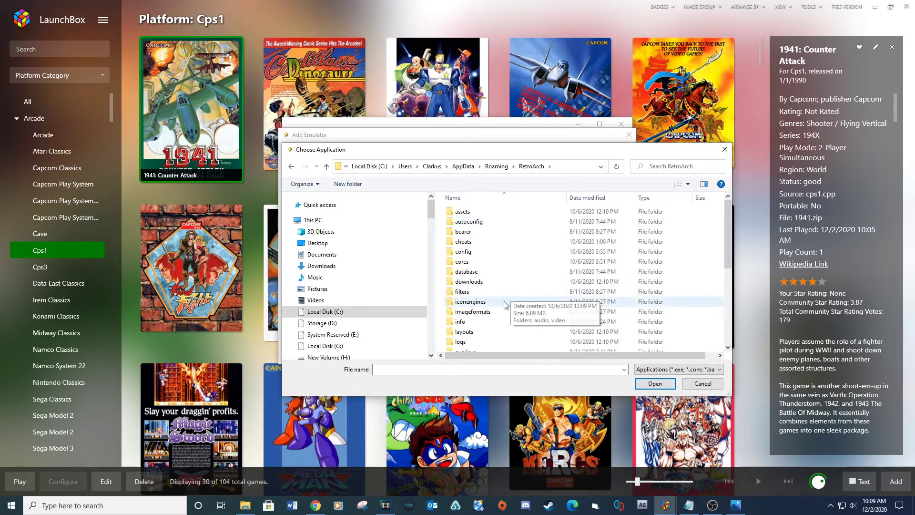
scroll(506, 305, "down", 5)
left_click(490, 310)
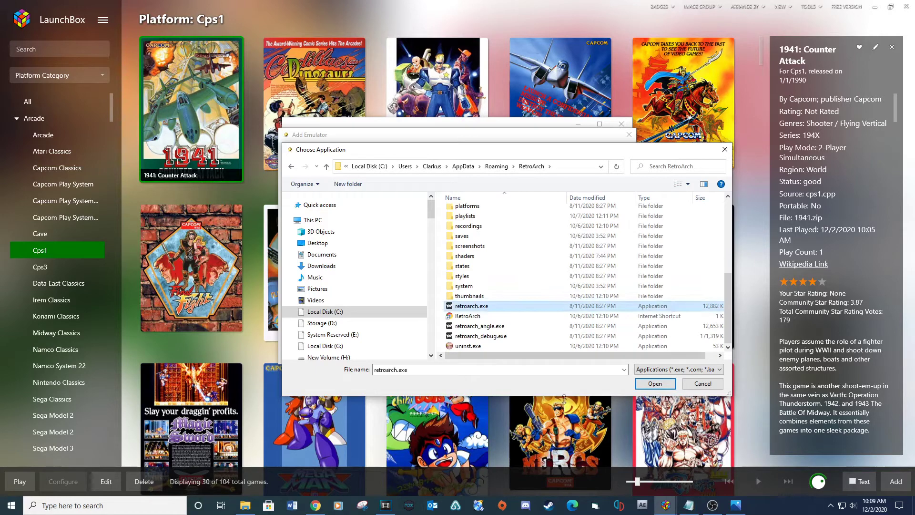
left_click(655, 384)
Add Cps2 as an associated platform of the new emulator
left_click(333, 153)
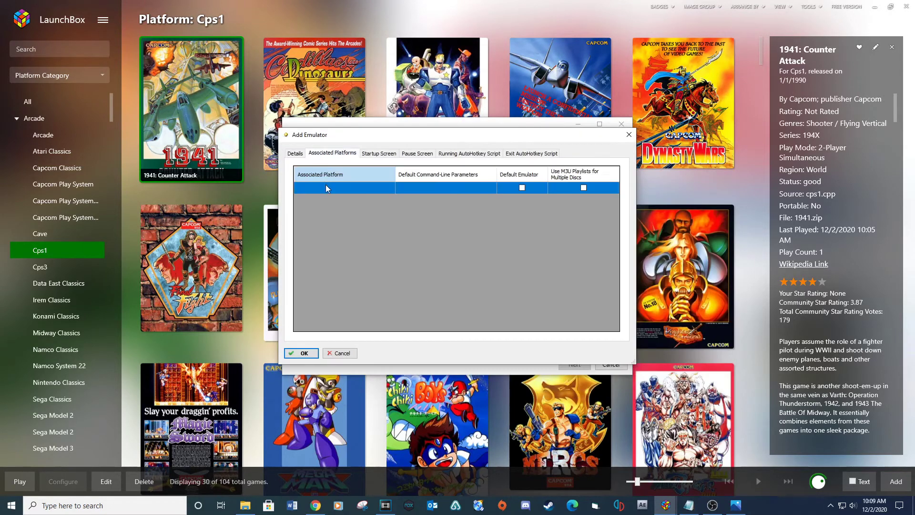
left_click(319, 188)
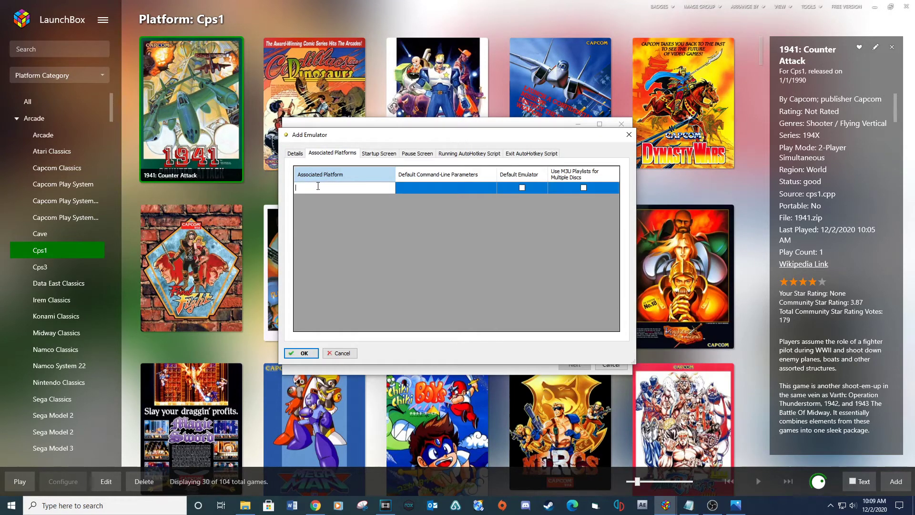
type("C")
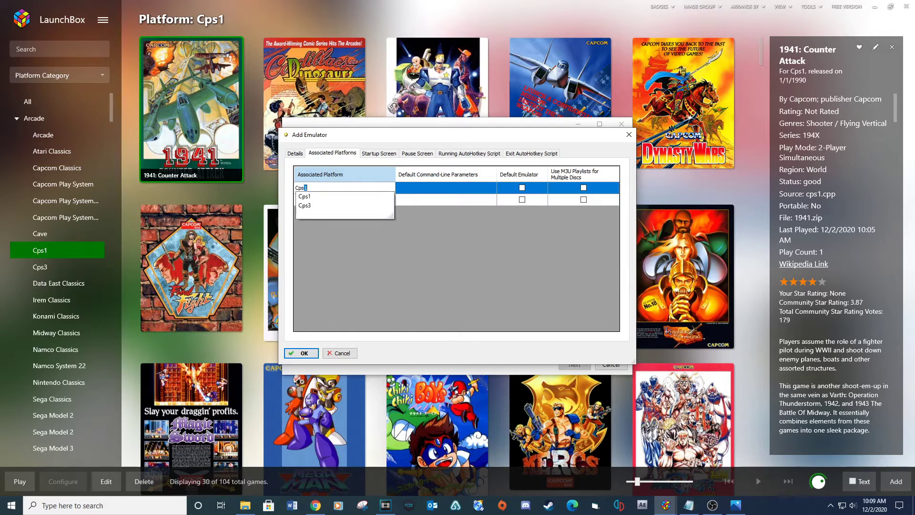
type("ps2")
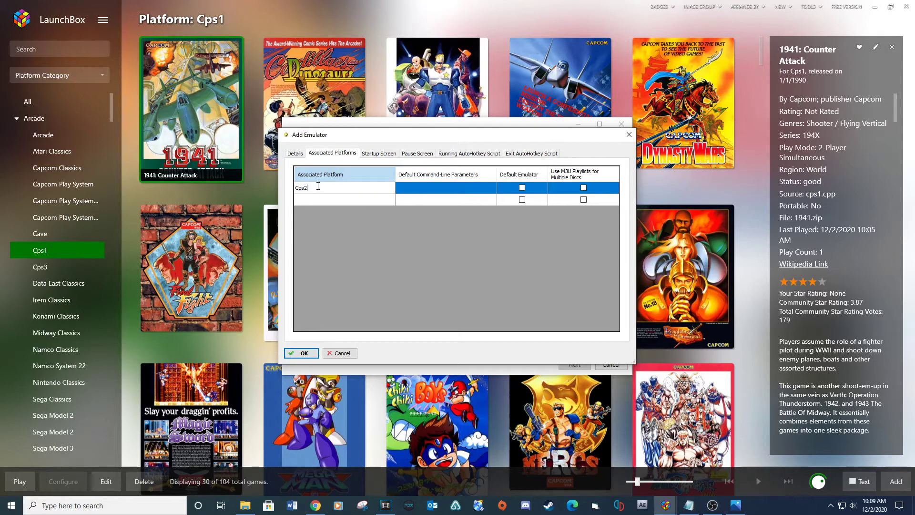
Set Cps2's default command-line parameters to -L "cores\mame2003_libretro.dll", make this its default emulator, and save the emulator
left_click(435, 190)
left_click(432, 192)
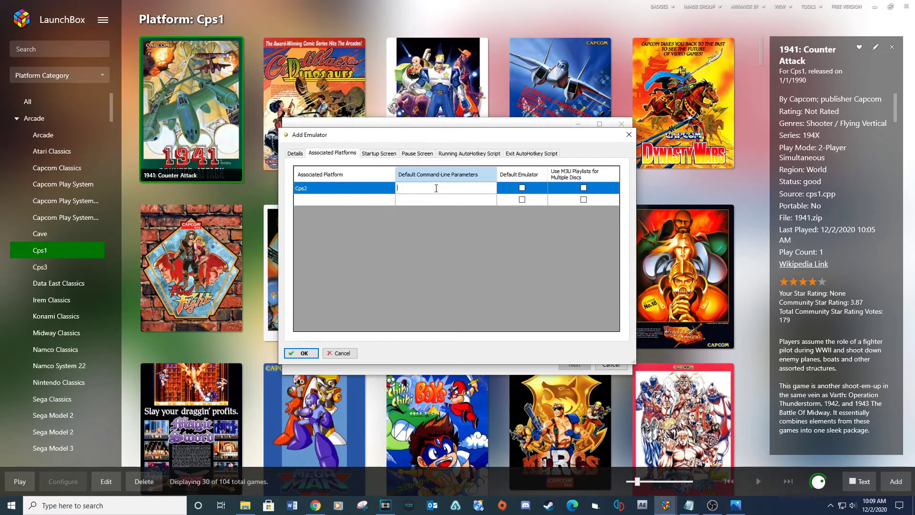
right_click(435, 189)
left_click(458, 229)
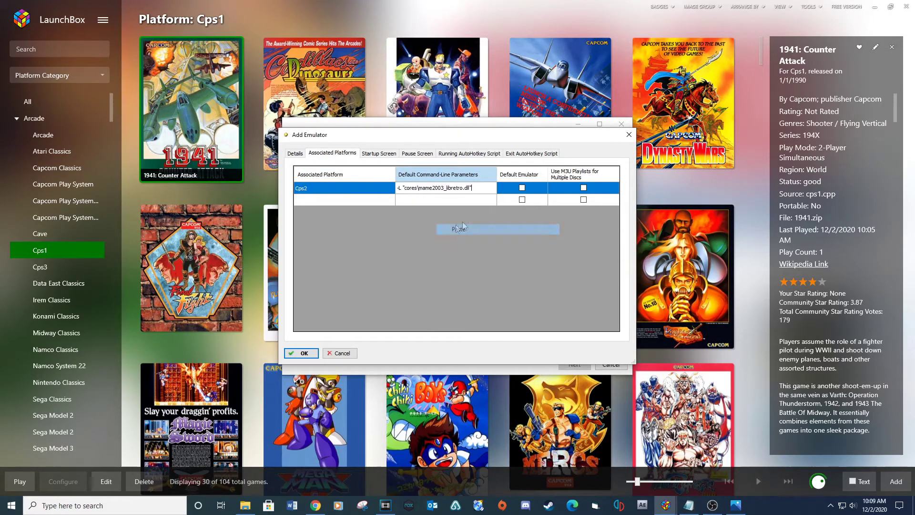
left_click(523, 188)
left_click(308, 355)
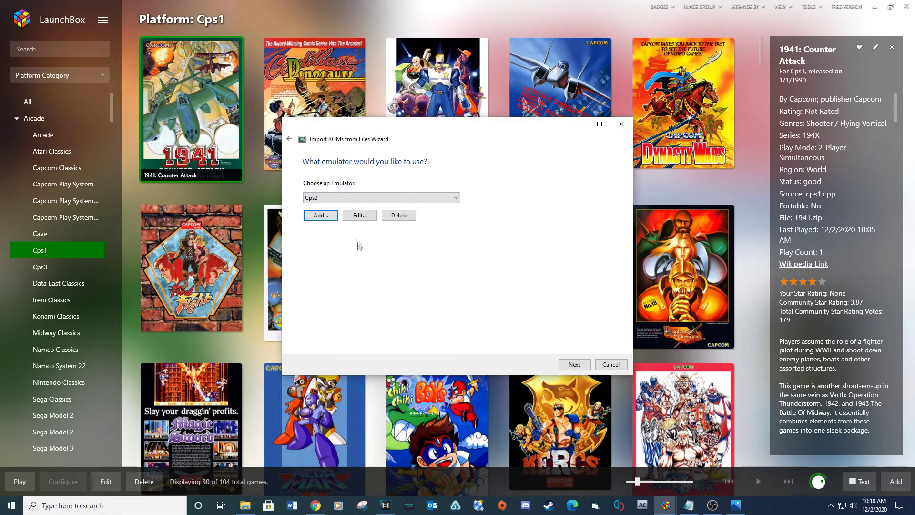
Use the Cps2 emulator and the ROM files in their current location, keeping the preselected image downloads and skipping EmuMovies
left_click(576, 365)
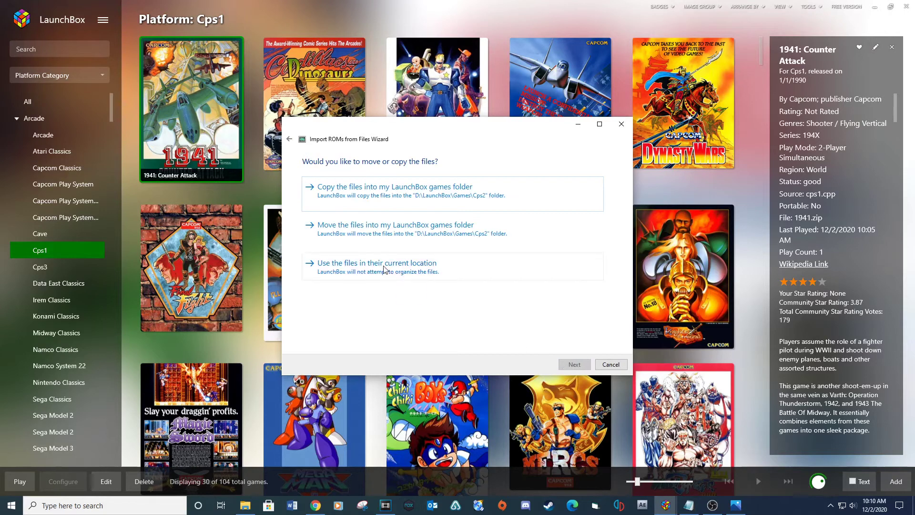
left_click(383, 270)
left_click(570, 365)
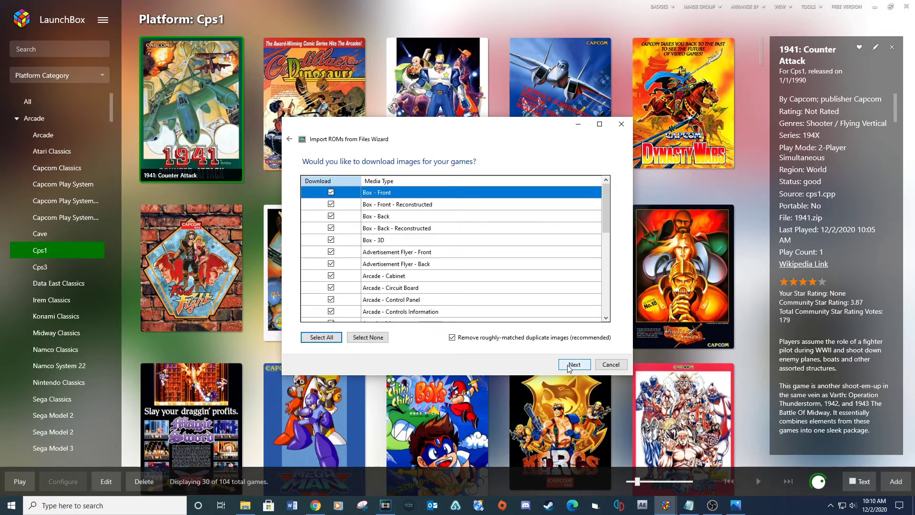
left_click(571, 367)
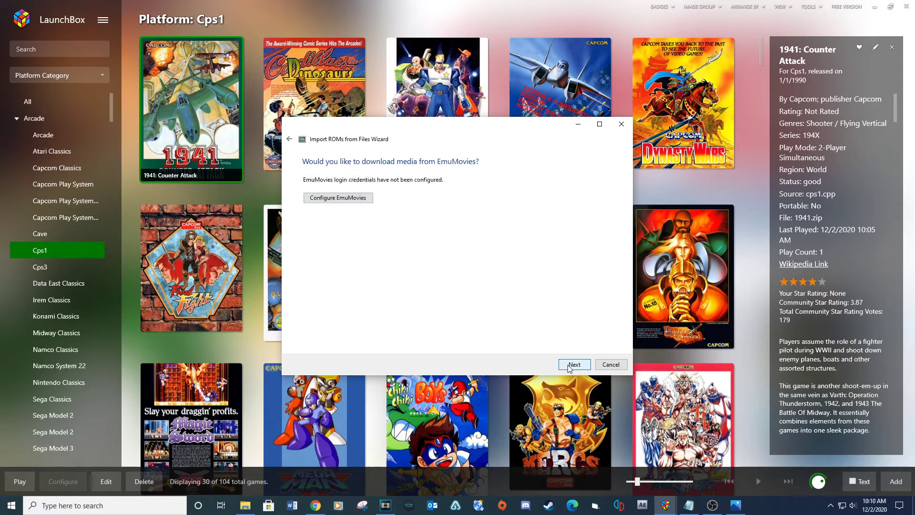
left_click(574, 367)
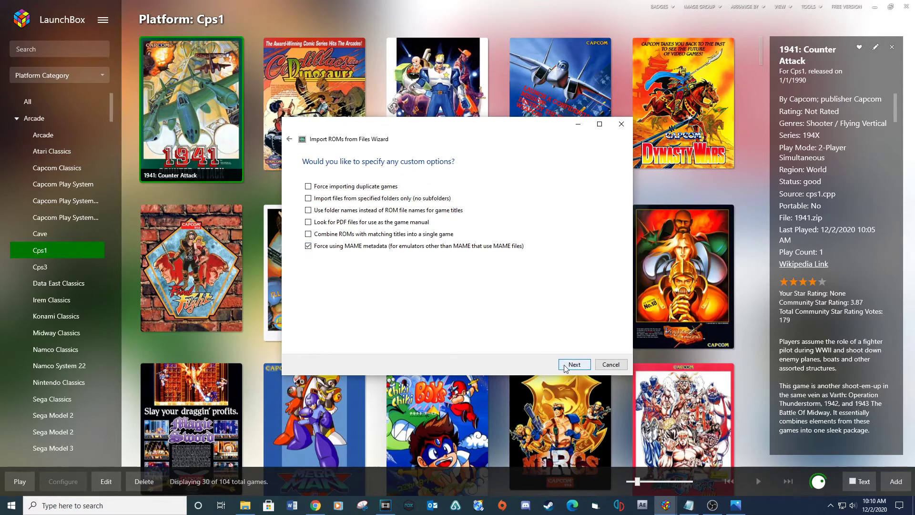
Finish the import with MAME metadata forced, clones skipped and North America as the prioritized region
left_click(566, 368)
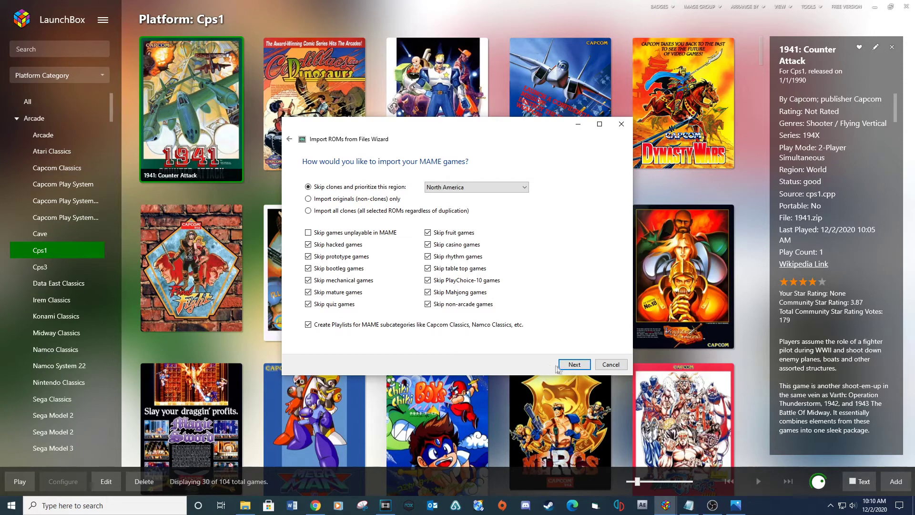
left_click(568, 366)
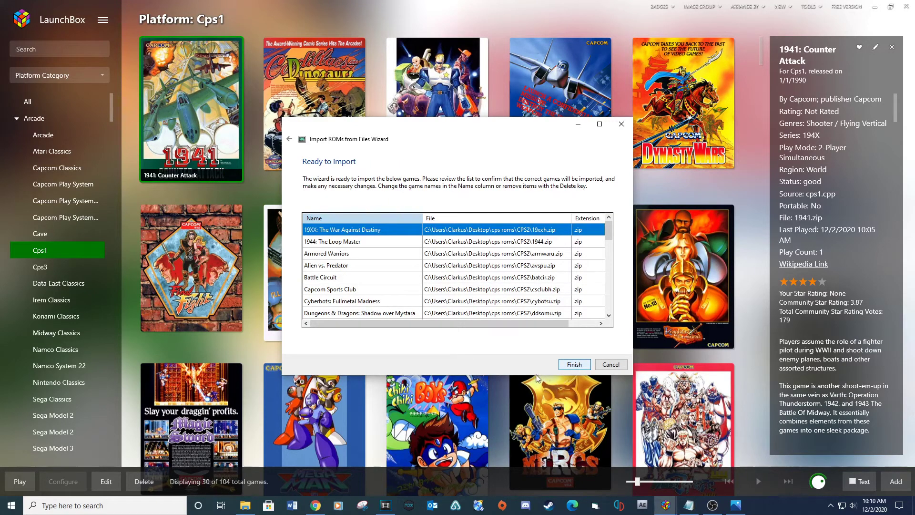
left_click(574, 364)
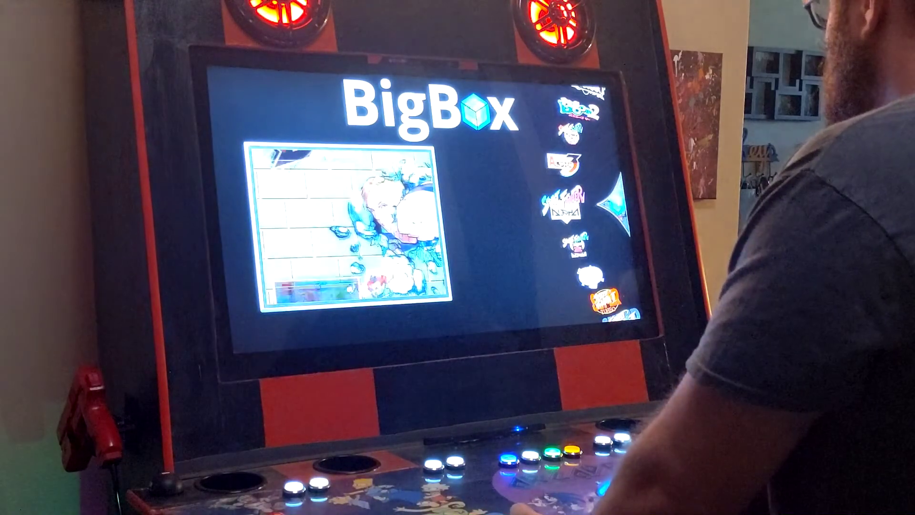
key("Down")
key("Down")
key("Down")
key("Down")
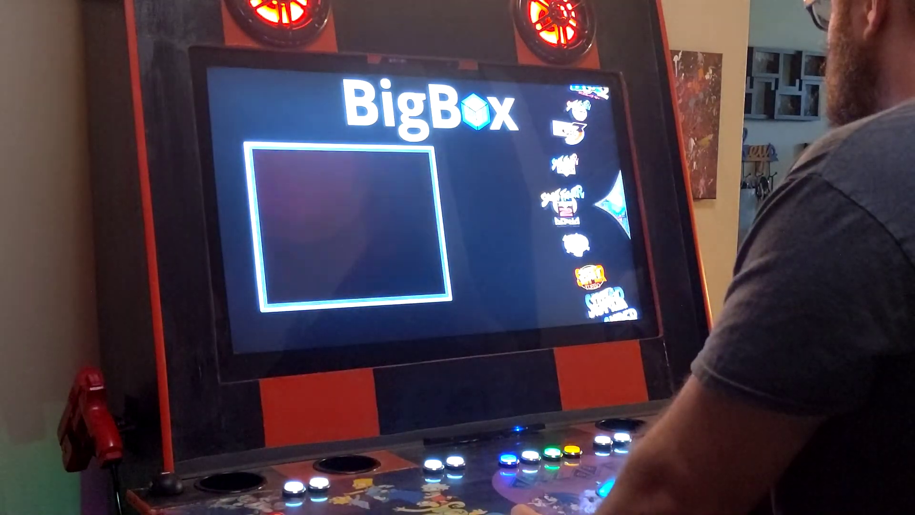
key("Down")
key("Down")
key("Down")
key("Down")
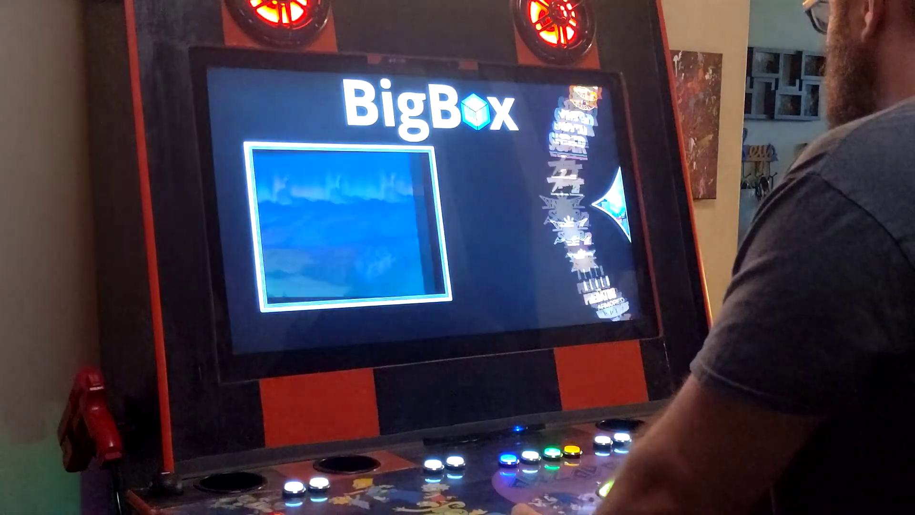
key("Down")
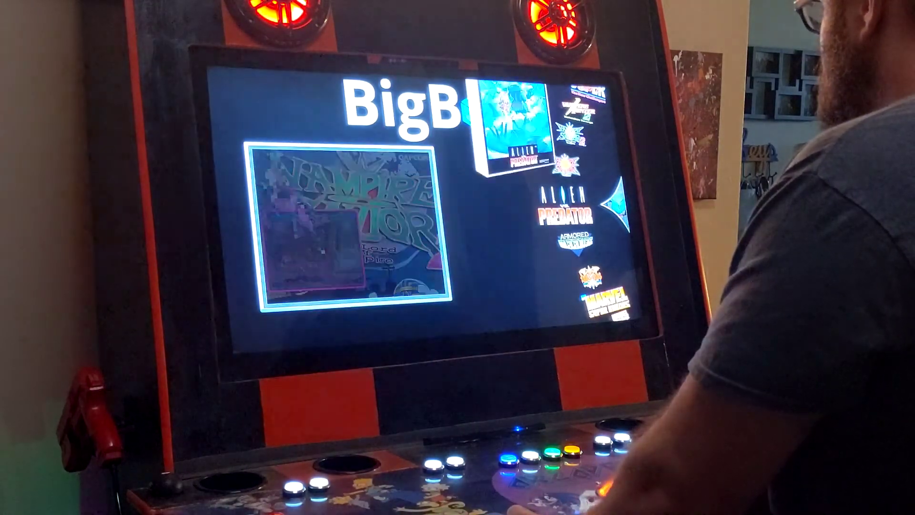
key("Return")
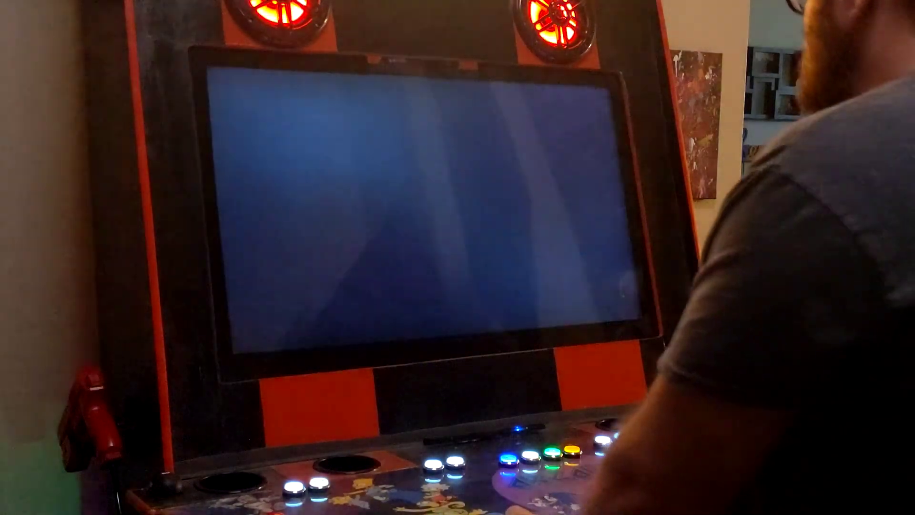